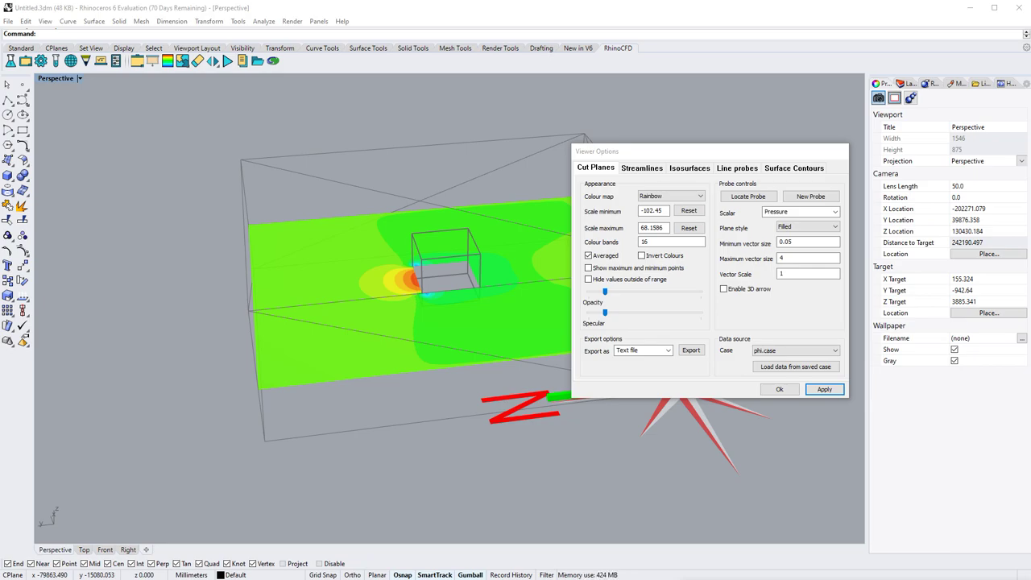
# Orbit the Perspective view to look down onto the rainbow pressure cut plane
pyautogui.moveTo(596, 151); pyautogui.dragTo(635, 208)
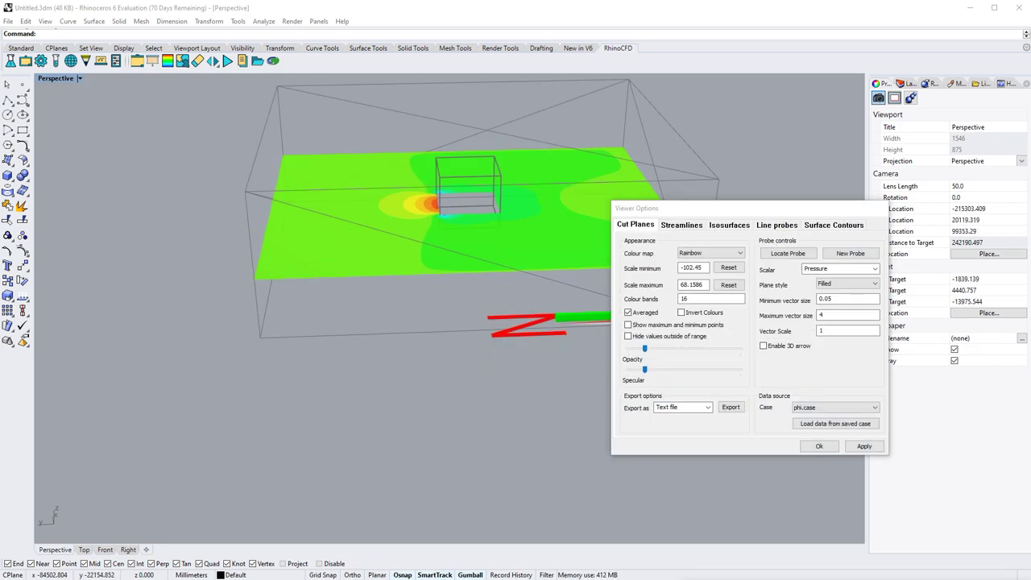
# Change the cut plane's colour map to Diverging, after briefly trying Blue-yellow
pyautogui.click(729, 254)
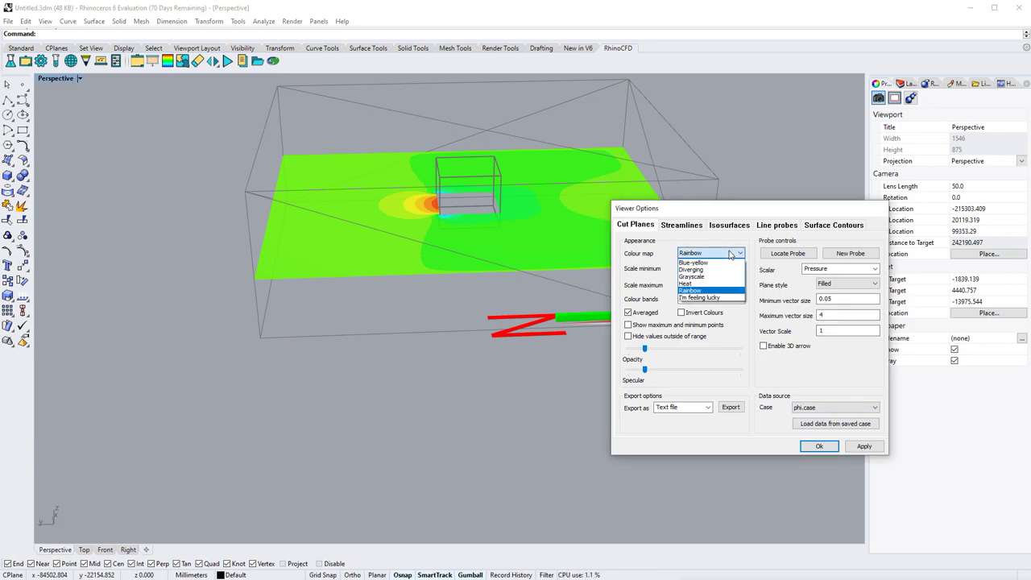
pyautogui.click(693, 269)
pyautogui.click(729, 253)
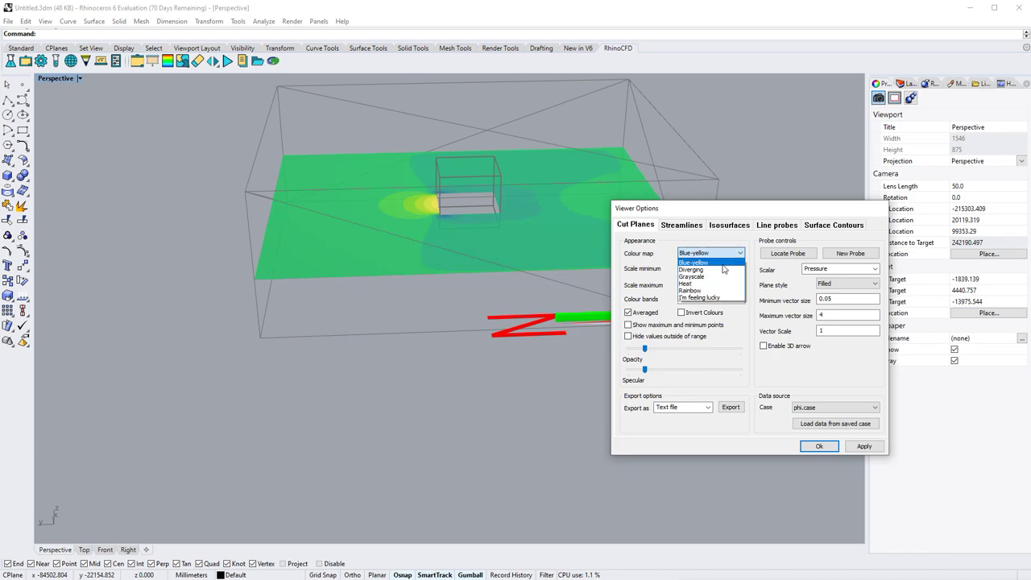
pyautogui.click(701, 269)
# Set the plane style to EdgedFill, after briefly trying Lines
pyautogui.click(868, 284)
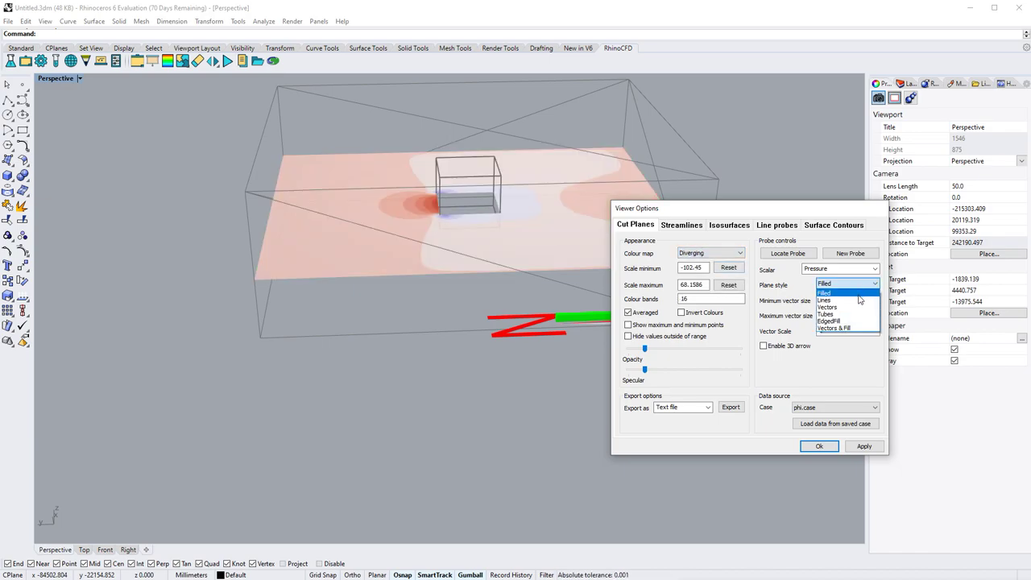
pyautogui.click(859, 299)
pyautogui.click(869, 286)
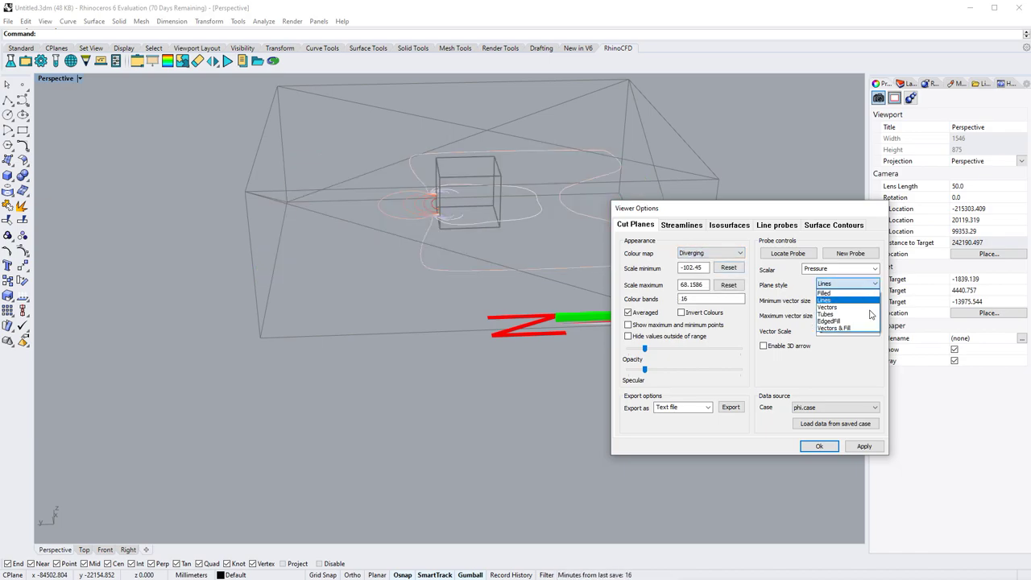
pyautogui.click(868, 320)
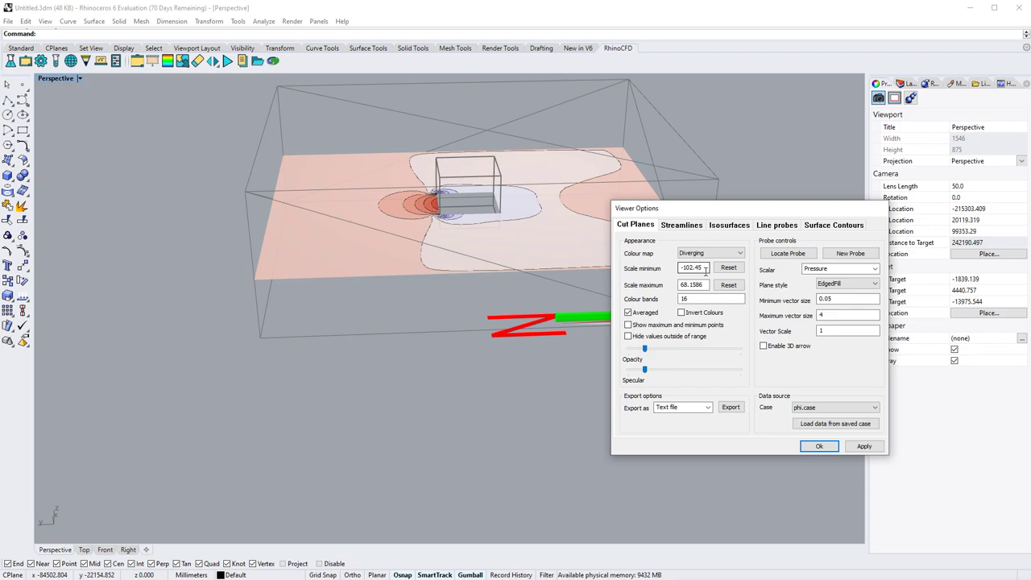
# Turn contour averaging off to inspect the blocky contours, then turn it back on
pyautogui.moveTo(751, 211); pyautogui.dragTo(862, 245)
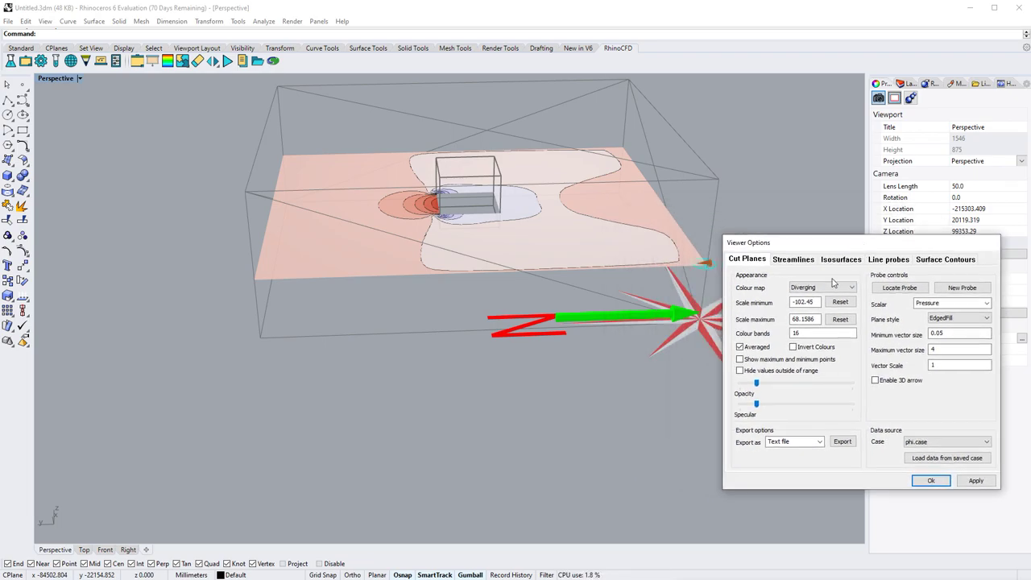
pyautogui.click(739, 346)
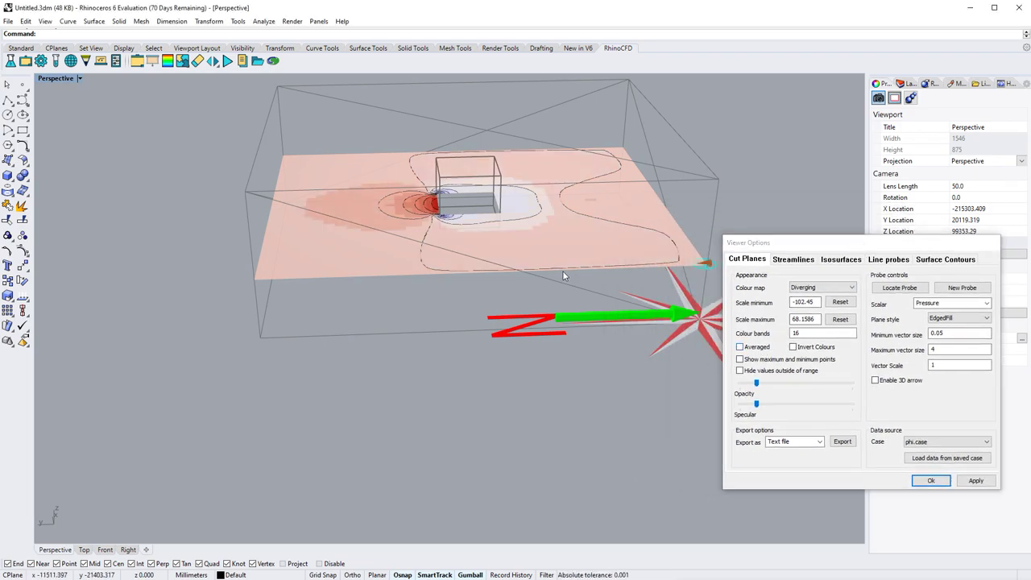
pyautogui.moveTo(564, 298); pyautogui.dragTo(377, 224, button='right')
pyautogui.scroll(2, 378, 223)
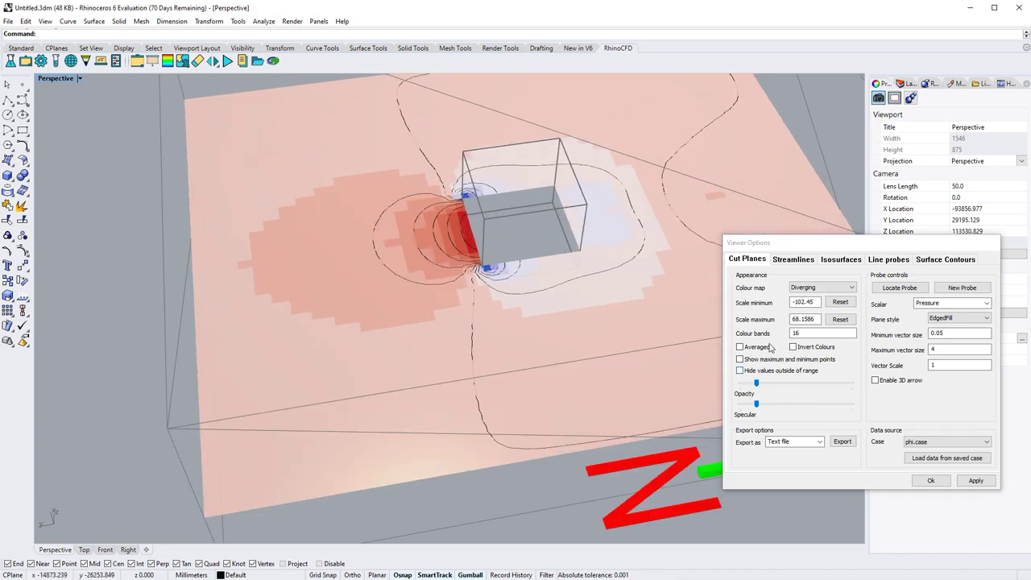
pyautogui.click(763, 348)
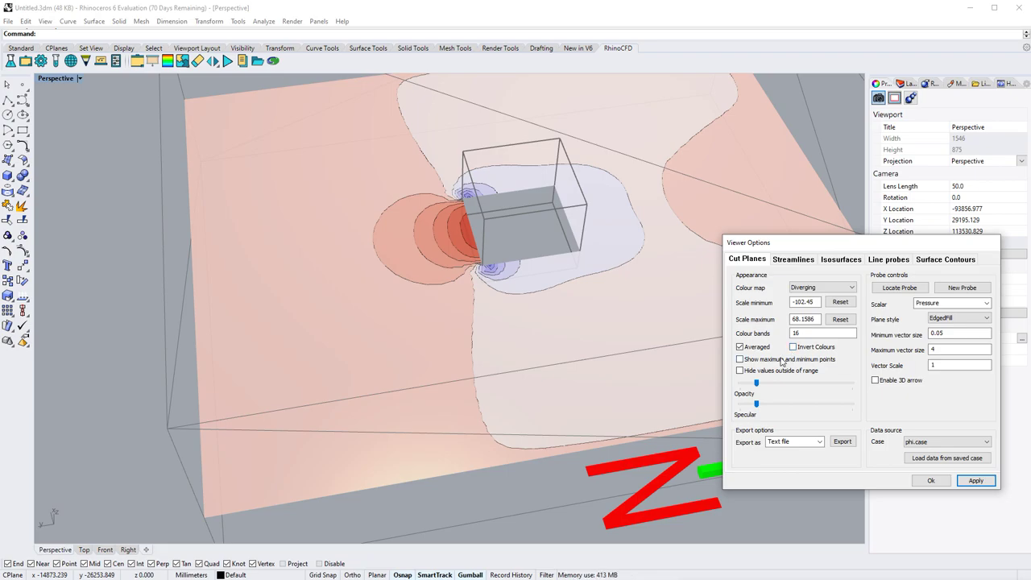
# Hide out-of-range pressure values and set the scale maximum to 10
pyautogui.click(781, 360)
pyautogui.moveTo(612, 298); pyautogui.dragTo(587, 264, button='right')
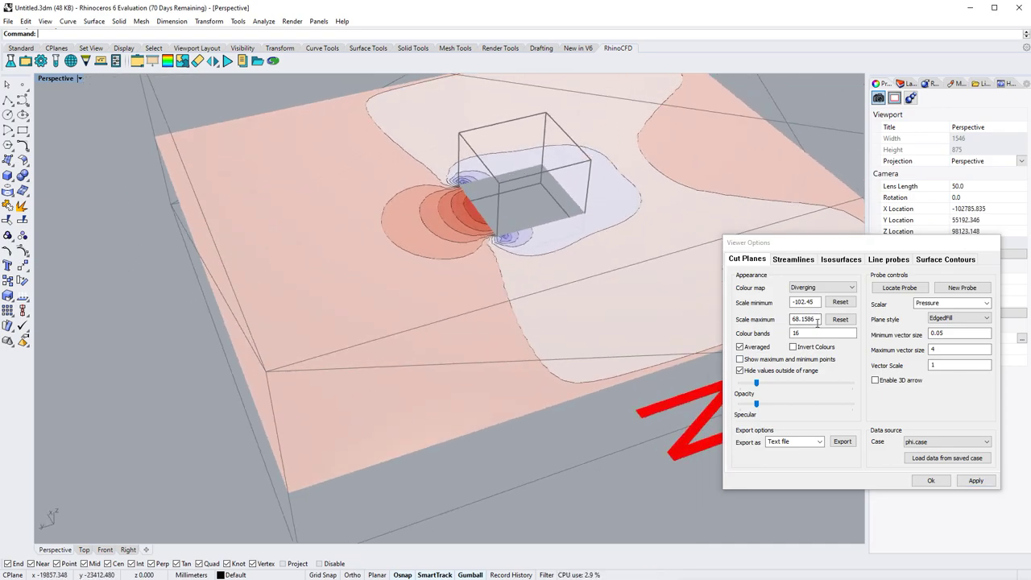
pyautogui.moveTo(819, 319); pyautogui.dragTo(745, 319)
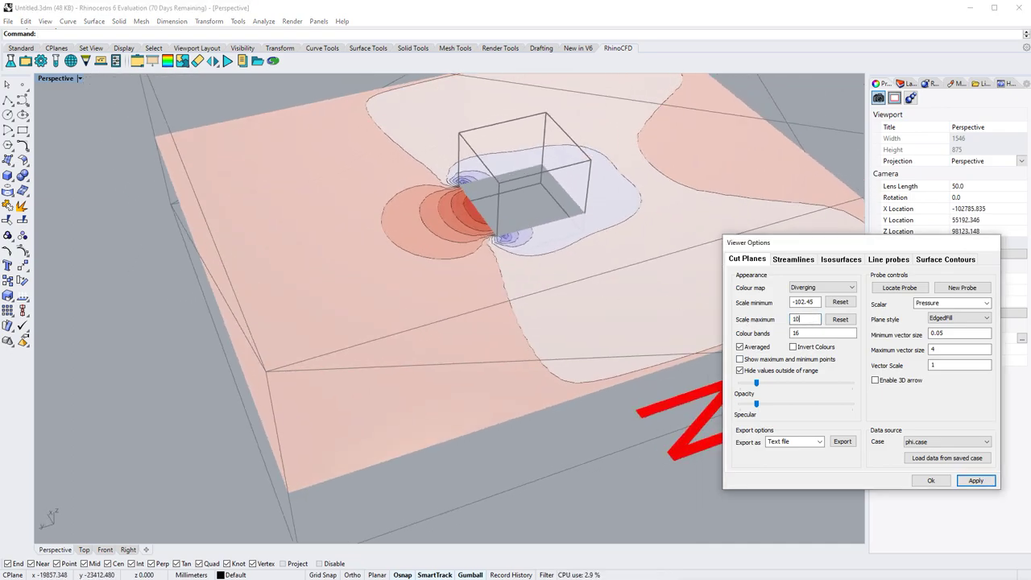
pyautogui.write('10')
pyautogui.click(807, 302)
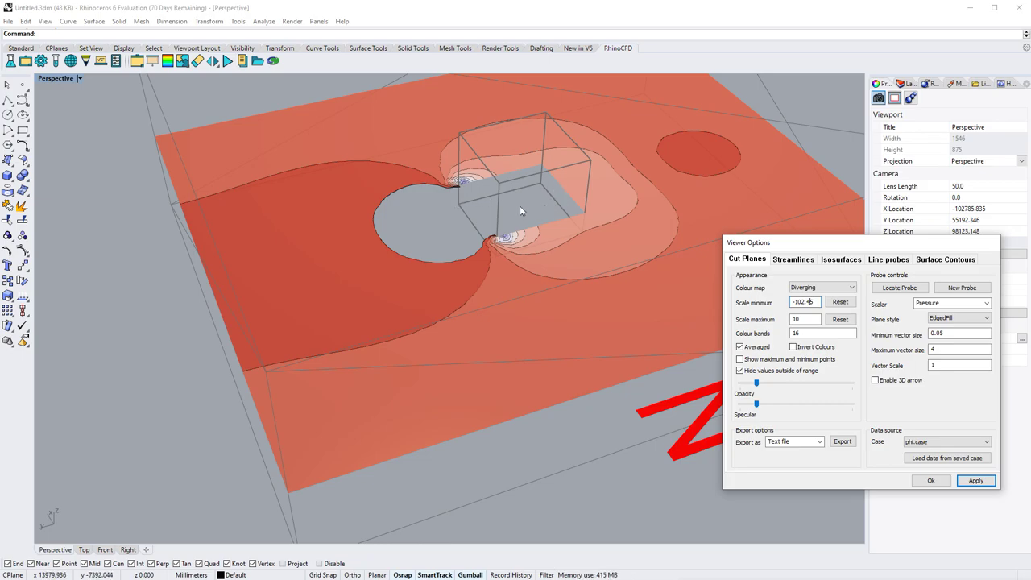
# Show out-of-range values again, locate the probe, and make the cut plane translucent and shiny
pyautogui.click(740, 371)
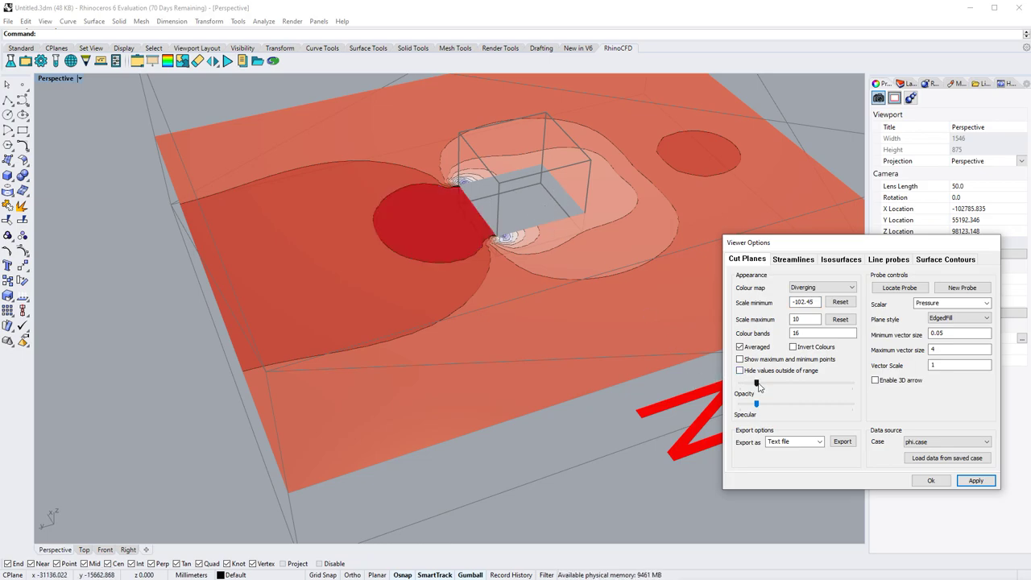
pyautogui.moveTo(757, 387); pyautogui.dragTo(802, 404)
pyautogui.moveTo(293, 277); pyautogui.dragTo(499, 306, button='right')
pyautogui.click(899, 288)
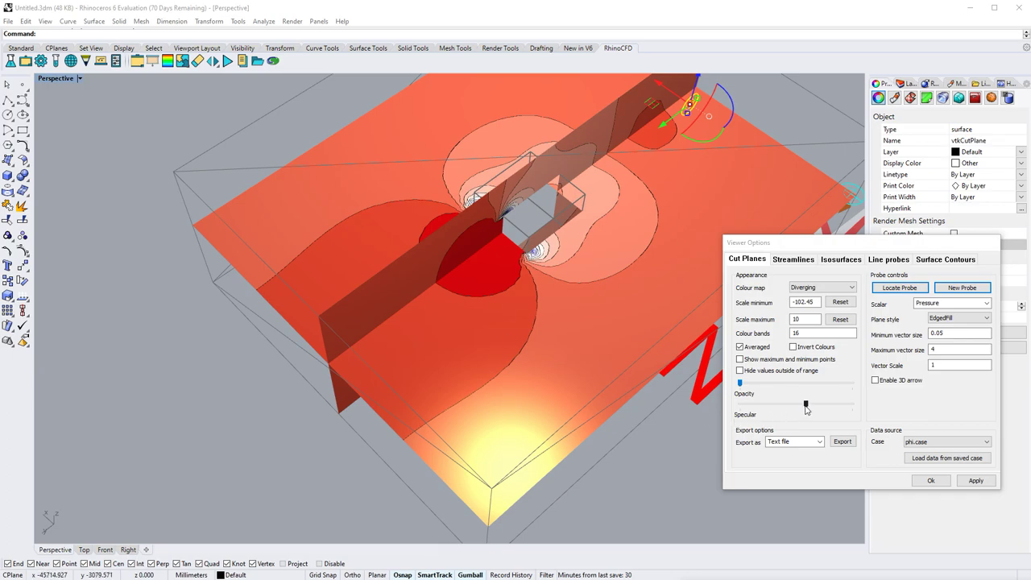
pyautogui.moveTo(805, 405); pyautogui.dragTo(739, 409)
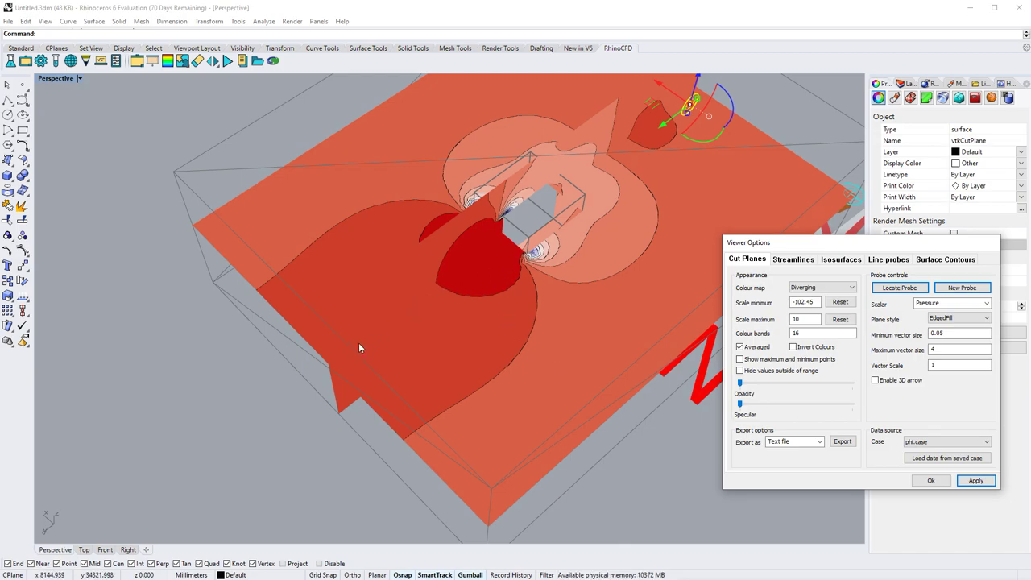
pyautogui.moveTo(740, 405); pyautogui.dragTo(770, 406)
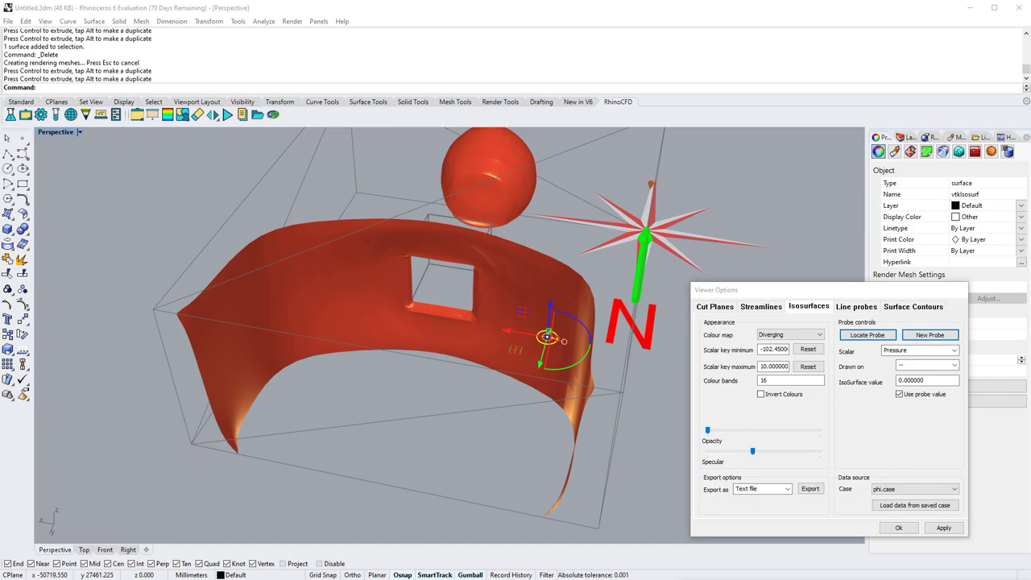
# Move the probe to reshape the pressure isosurface and orbit to see its new shape
pyautogui.moveTo(425, 381); pyautogui.dragTo(407, 392, button='right')
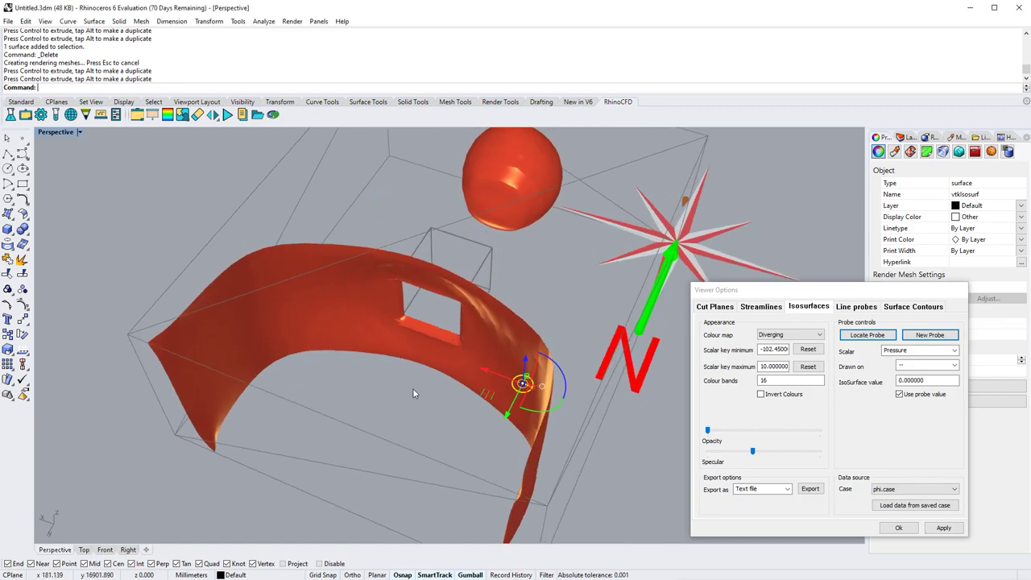
pyautogui.moveTo(493, 375); pyautogui.dragTo(450, 359)
pyautogui.moveTo(453, 407); pyautogui.dragTo(515, 411, button='right')
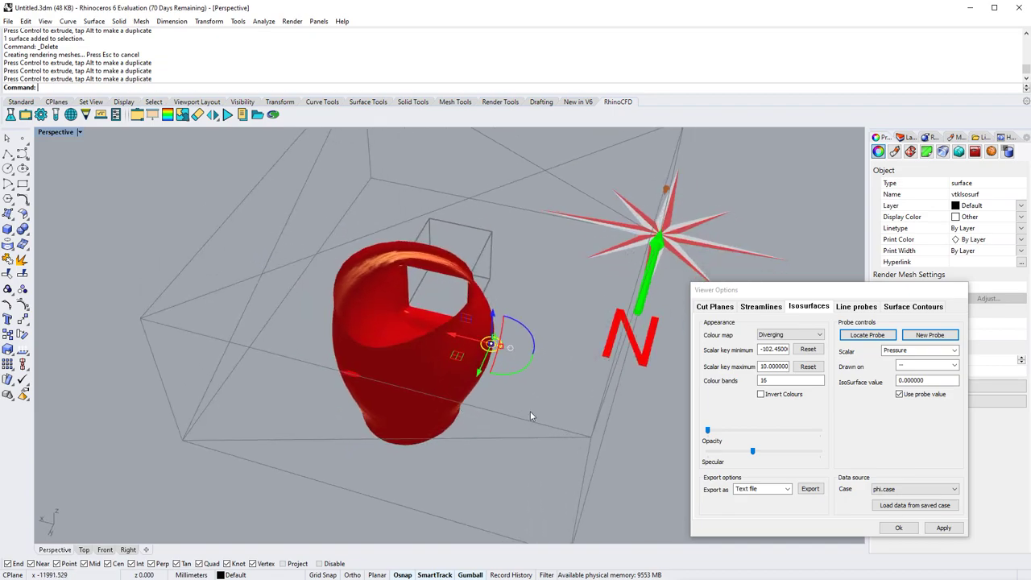
# Make the isosurface fully opaque and give it a specular shine
pyautogui.click(735, 448)
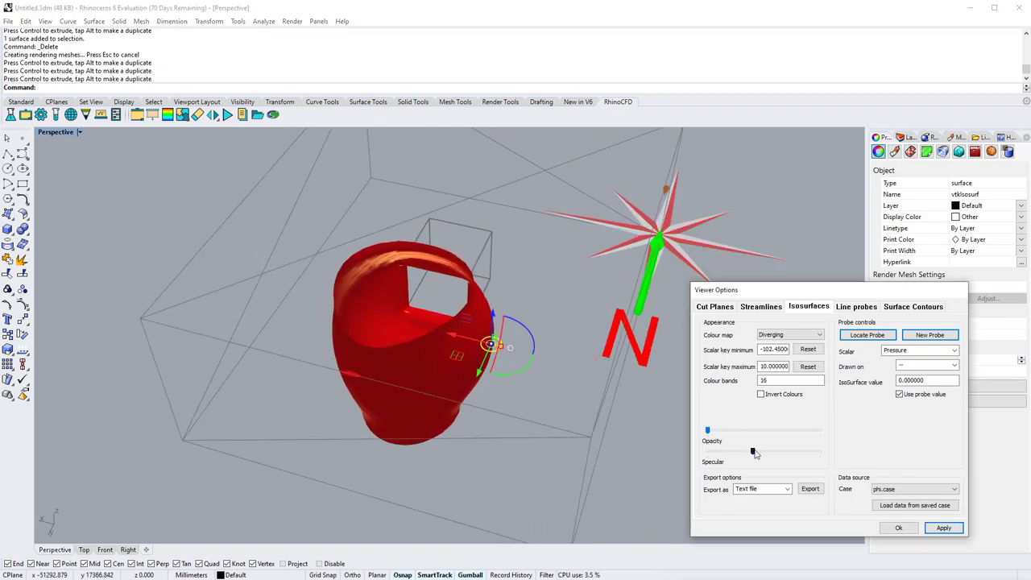
pyautogui.moveTo(752, 450); pyautogui.dragTo(707, 451)
pyautogui.moveTo(563, 417); pyautogui.dragTo(614, 435, button='right')
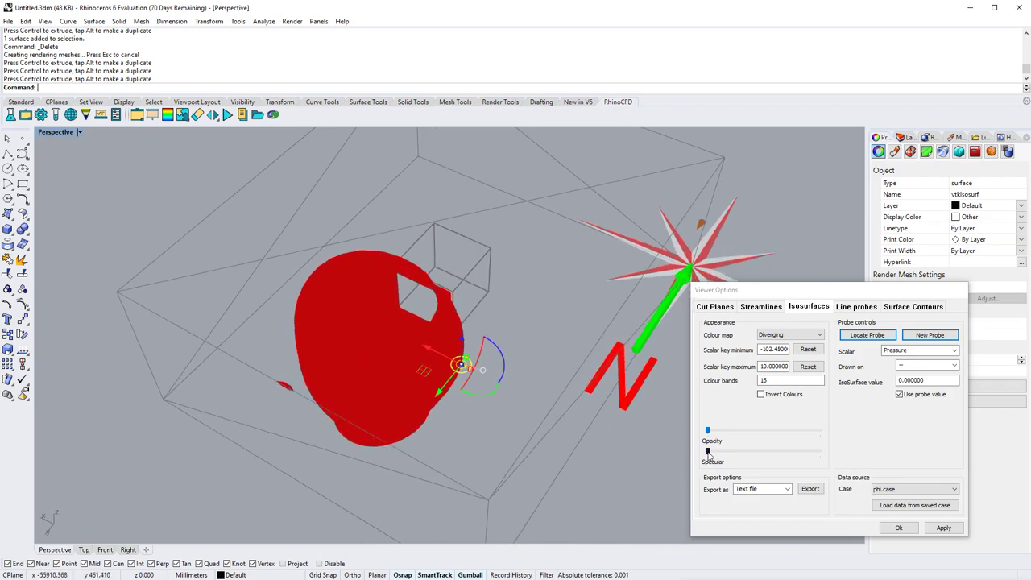
pyautogui.moveTo(707, 452); pyautogui.dragTo(745, 454)
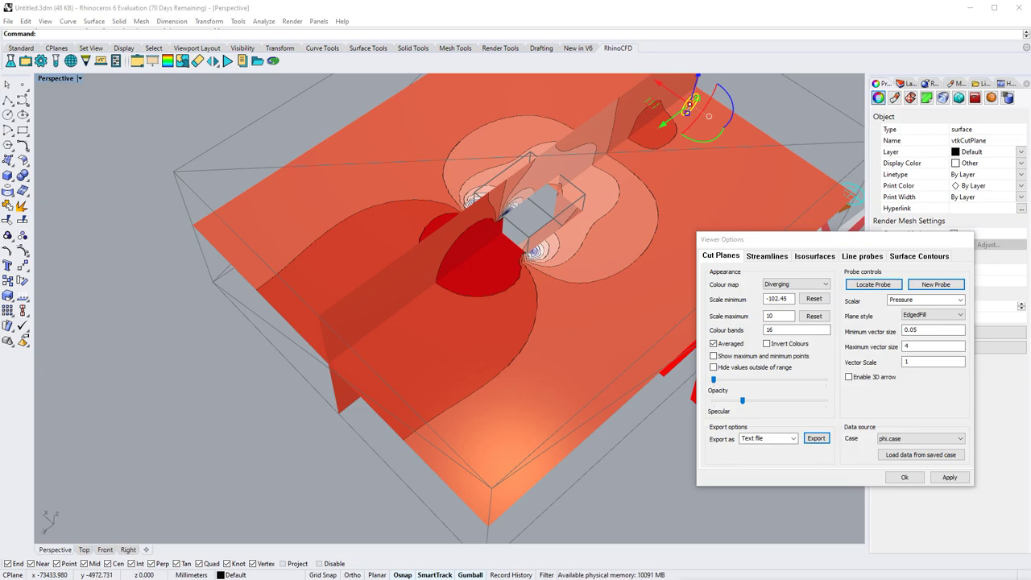
# Export the cut-plane pressure data as a text file named cp1.csv
pyautogui.click(794, 439)
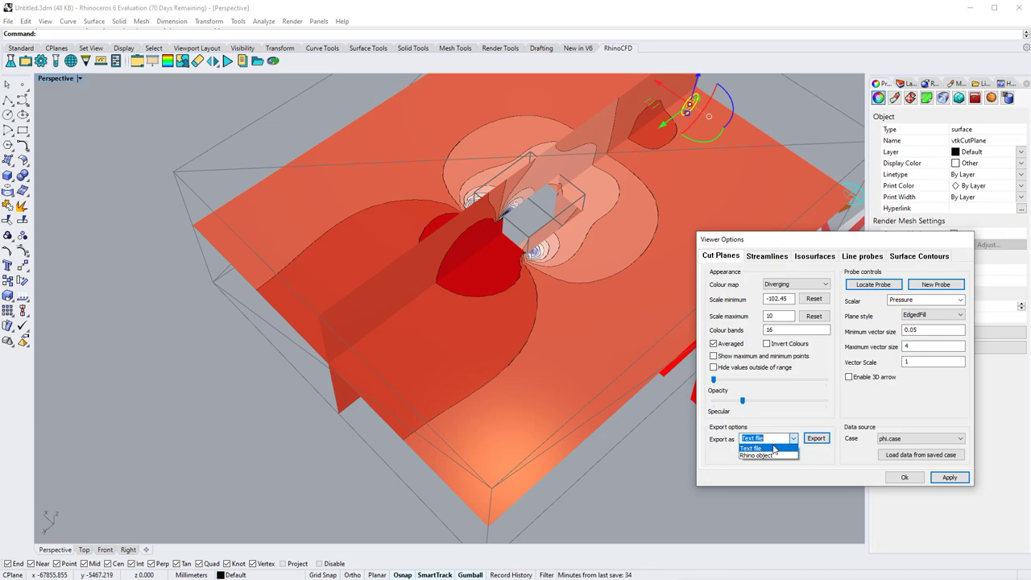
pyautogui.click(771, 447)
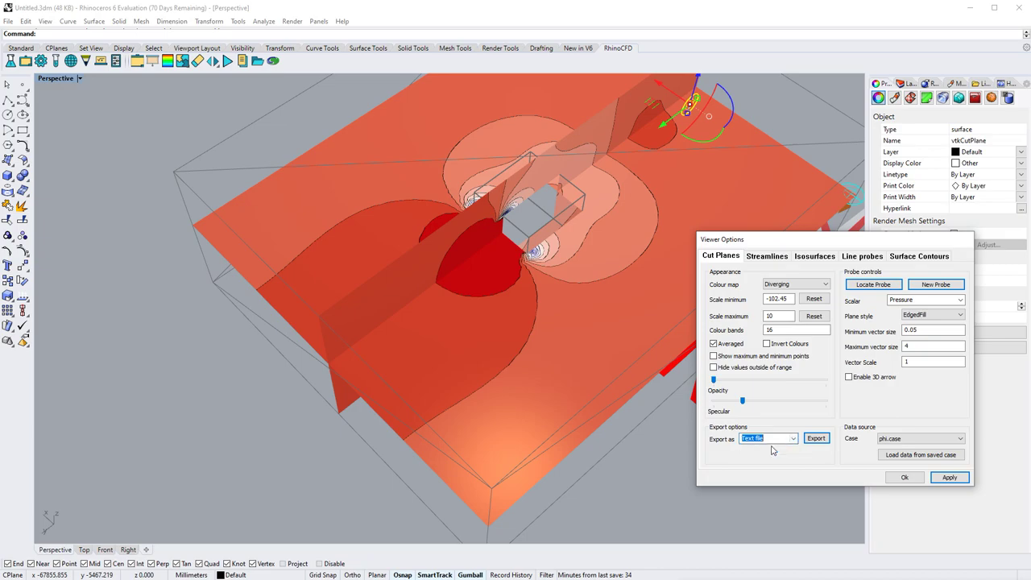
pyautogui.click(815, 440)
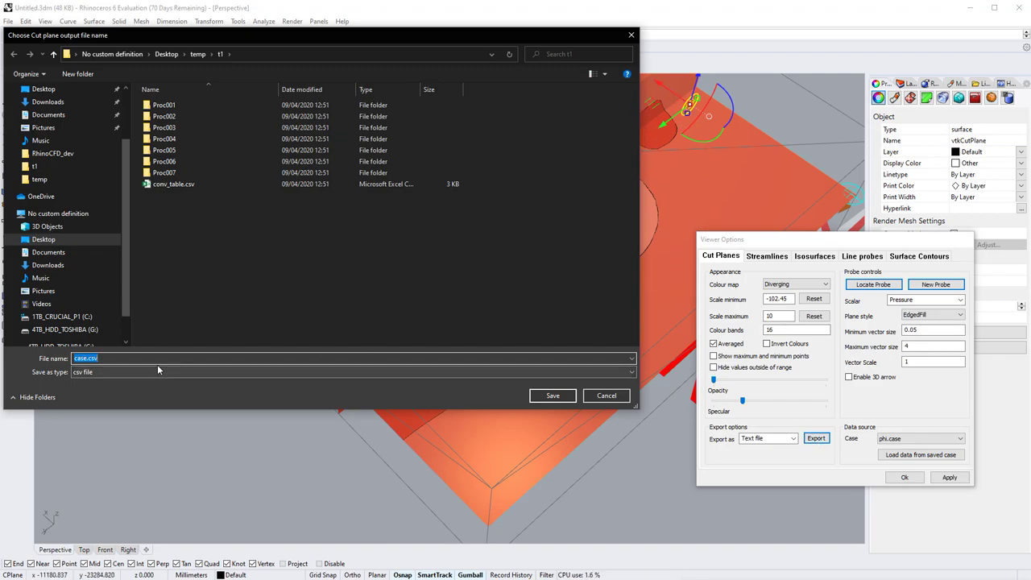
pyautogui.write('t')
pyautogui.press('BackSpace')
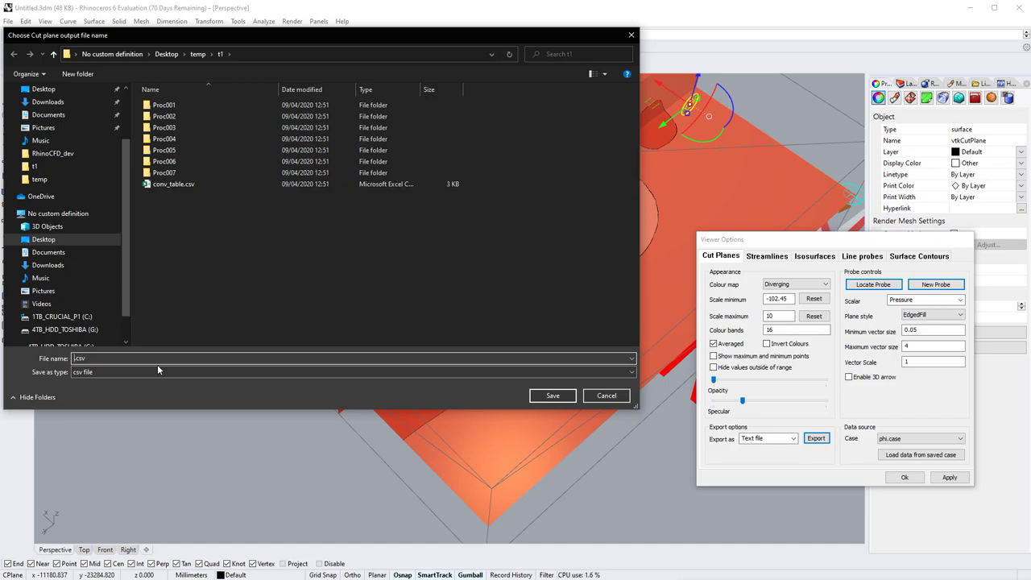
pyautogui.write('cp1')
pyautogui.click(551, 395)
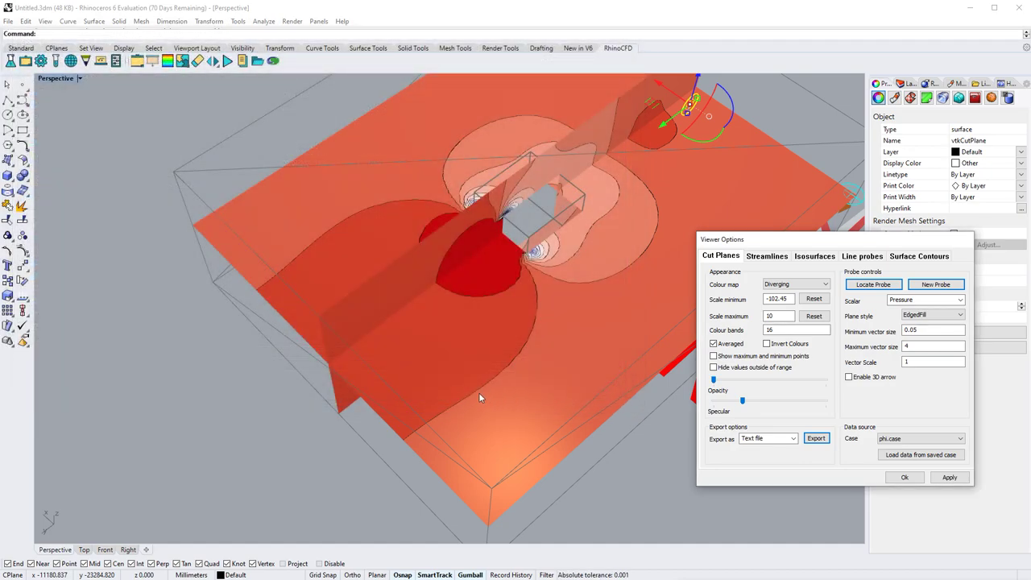
# Export the cut-plane data a second time, saving it as cp2.csv
pyautogui.press('Return')
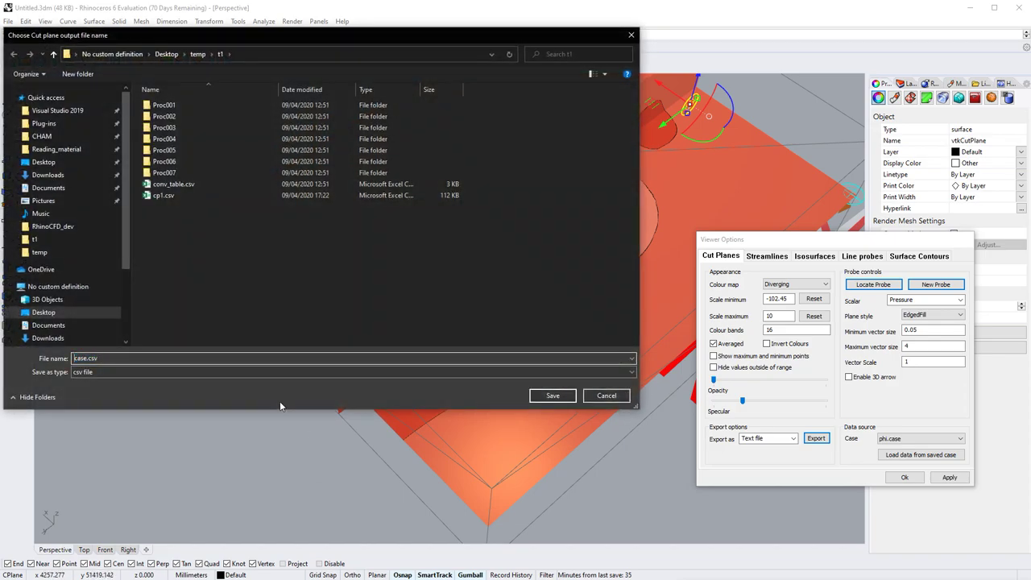
pyautogui.press('Delete')
pyautogui.click(552, 396)
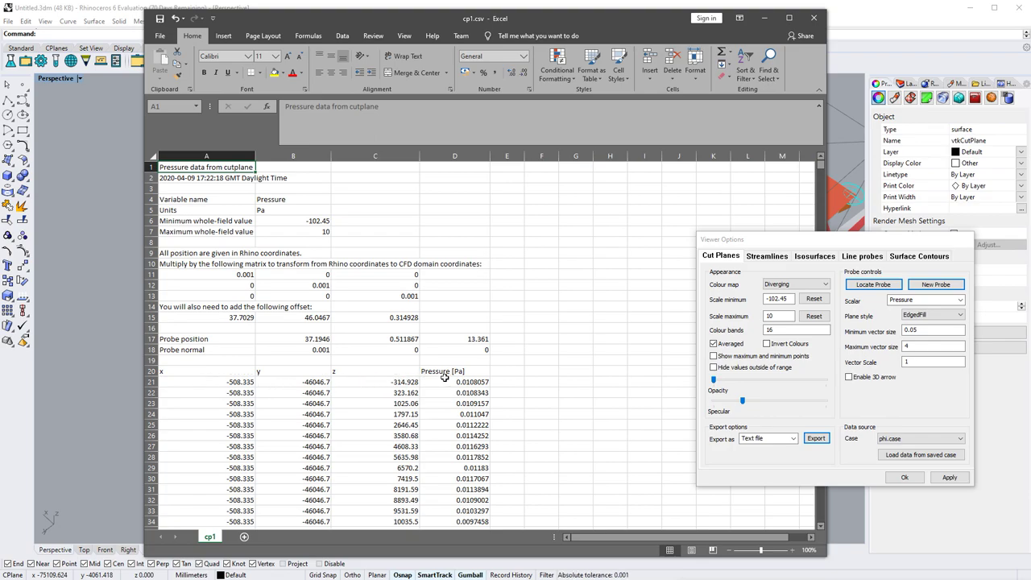
# Inspect the Pressure [Pa] values starting at cell D21 and scroll through the rows
pyautogui.click(473, 382)
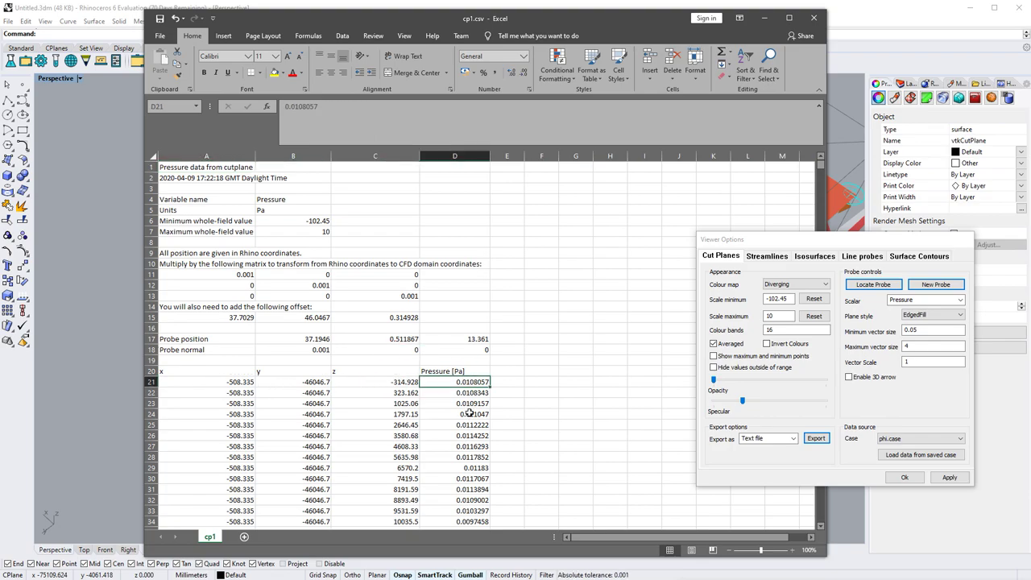
pyautogui.scroll(-4, 472, 402)
pyautogui.scroll(4, 472, 402)
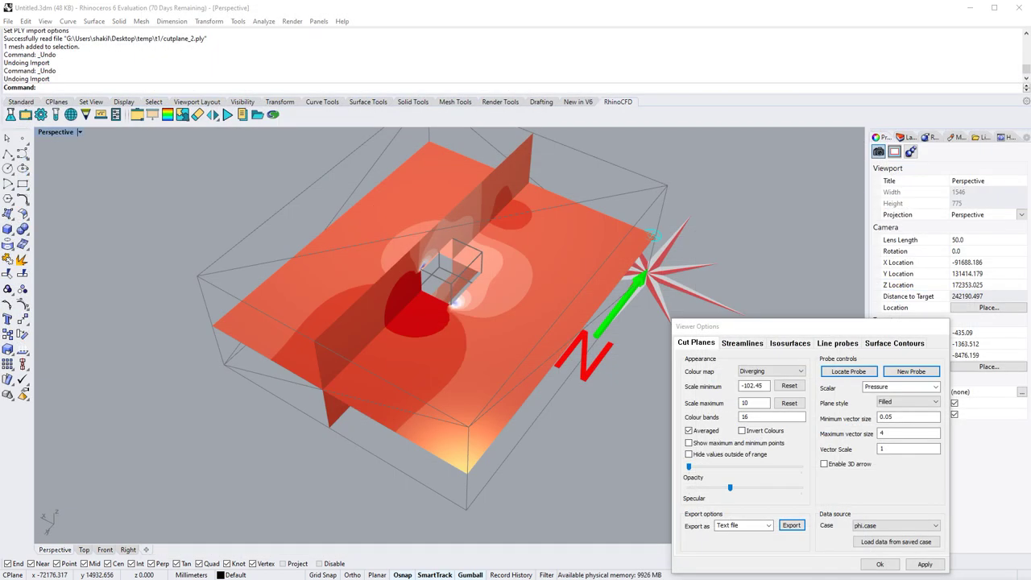
# Export the cut planes as Rhino object meshes
pyautogui.click(769, 532)
pyautogui.click(737, 543)
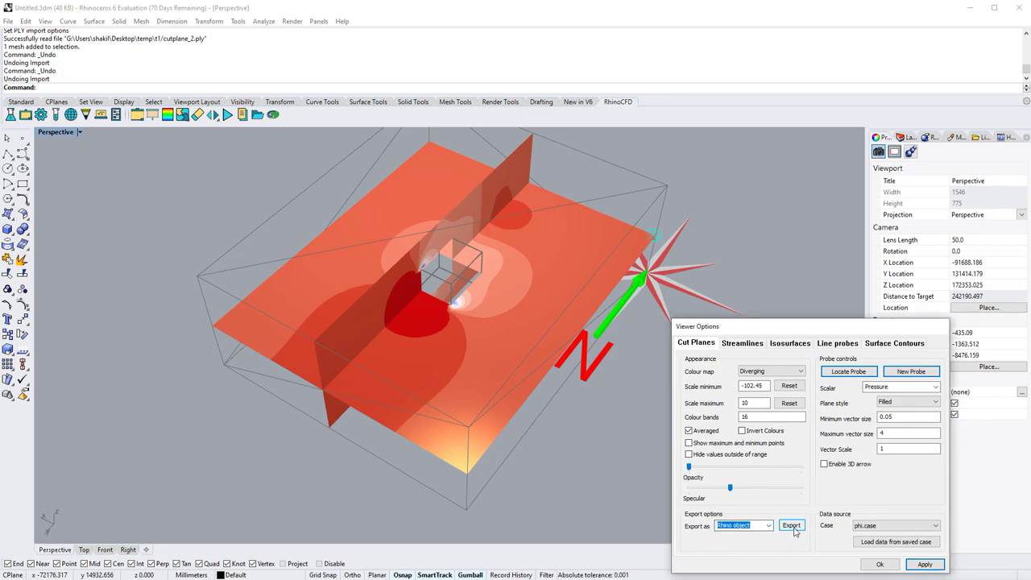
pyautogui.click(793, 526)
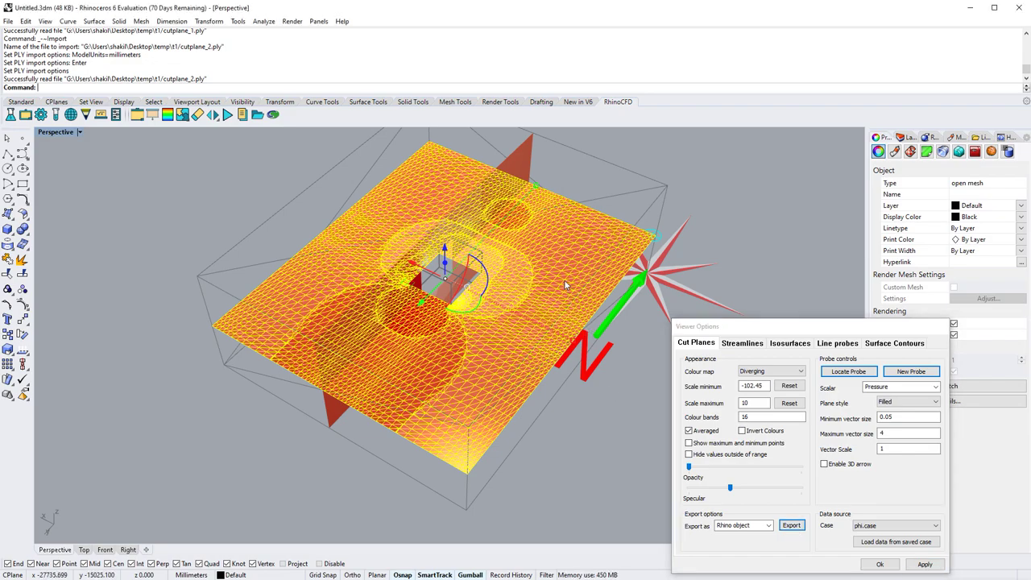
# Lift an imported mesh, orbit to inspect it, then select and delete the meshes
pyautogui.moveTo(446, 254); pyautogui.dragTo(446, 239)
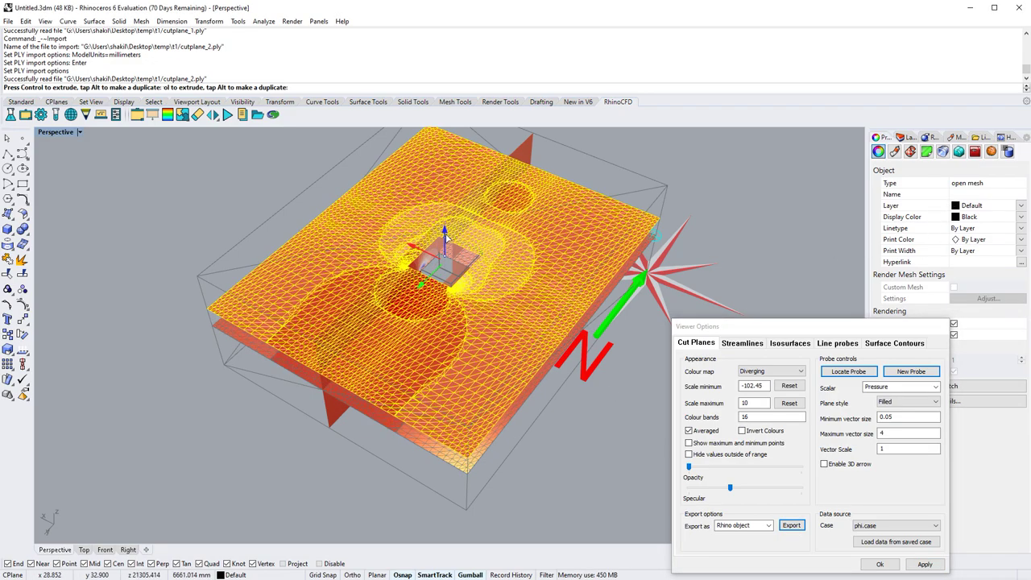
pyautogui.moveTo(447, 241); pyautogui.dragTo(548, 246, button='right')
pyautogui.click(656, 240)
pyautogui.click(525, 249)
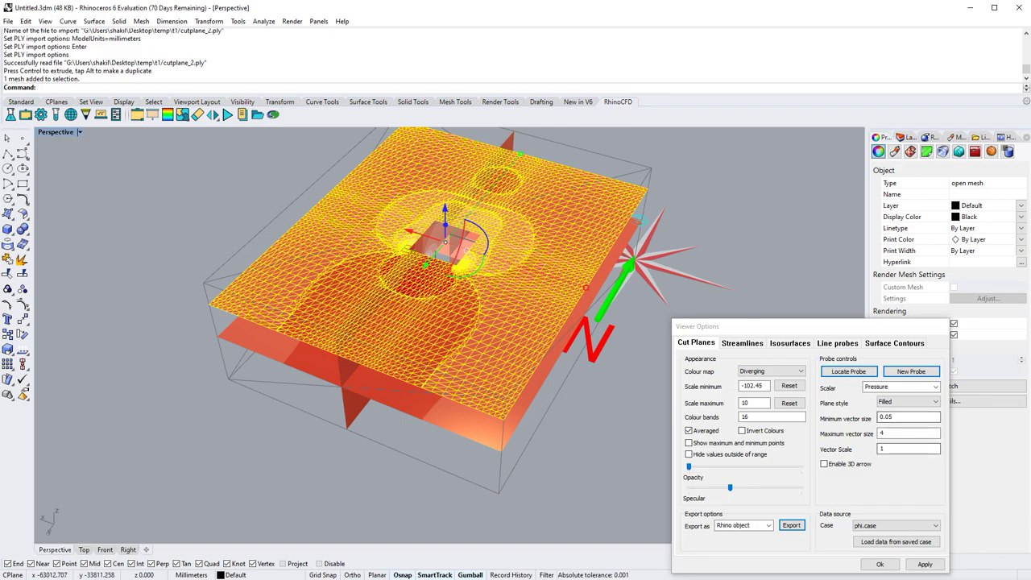
pyautogui.press('Delete')
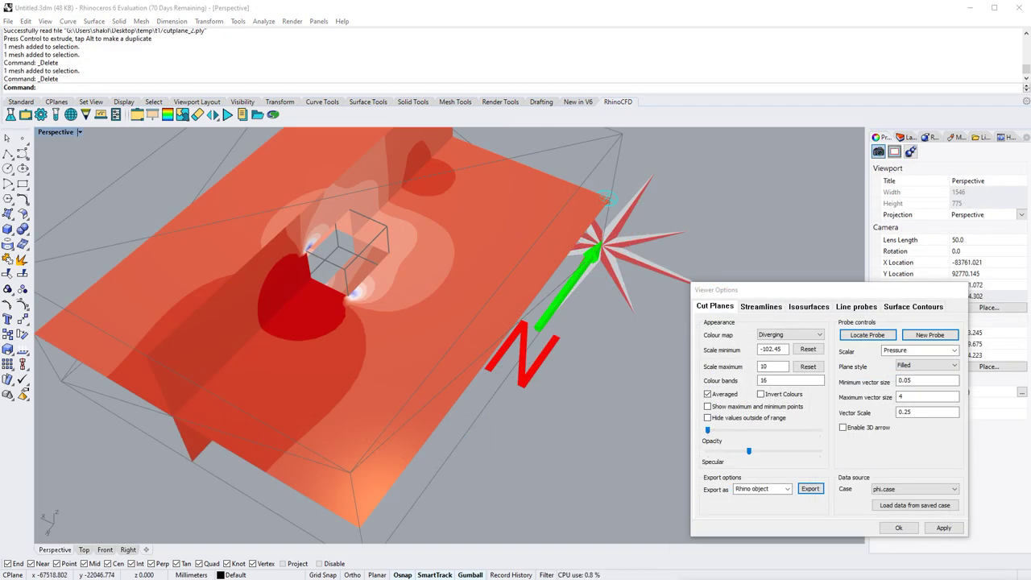
# Switch the cut plane style to Vectors and orbit around the arrow field near the box
pyautogui.click(926, 365)
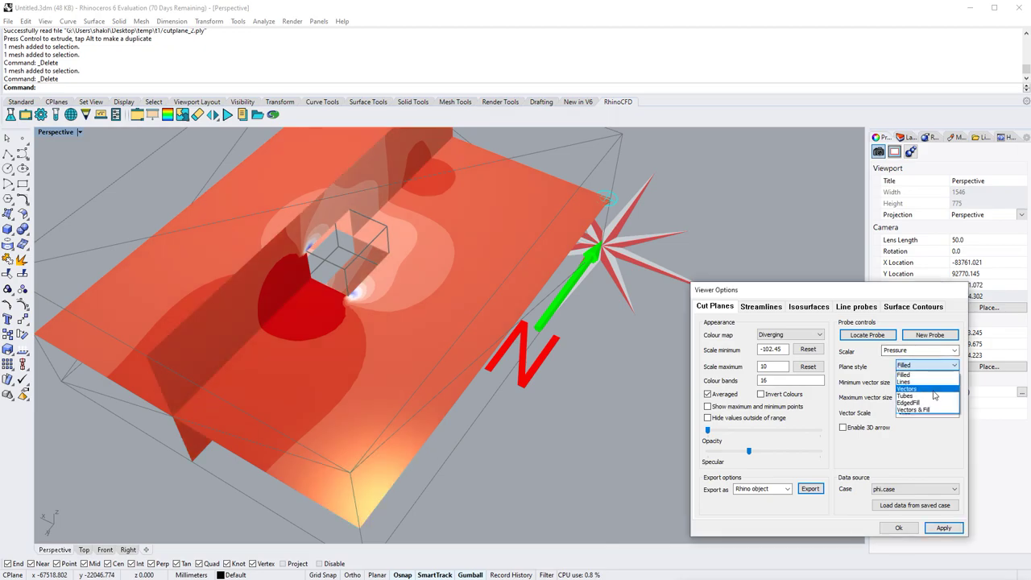
pyautogui.click(933, 389)
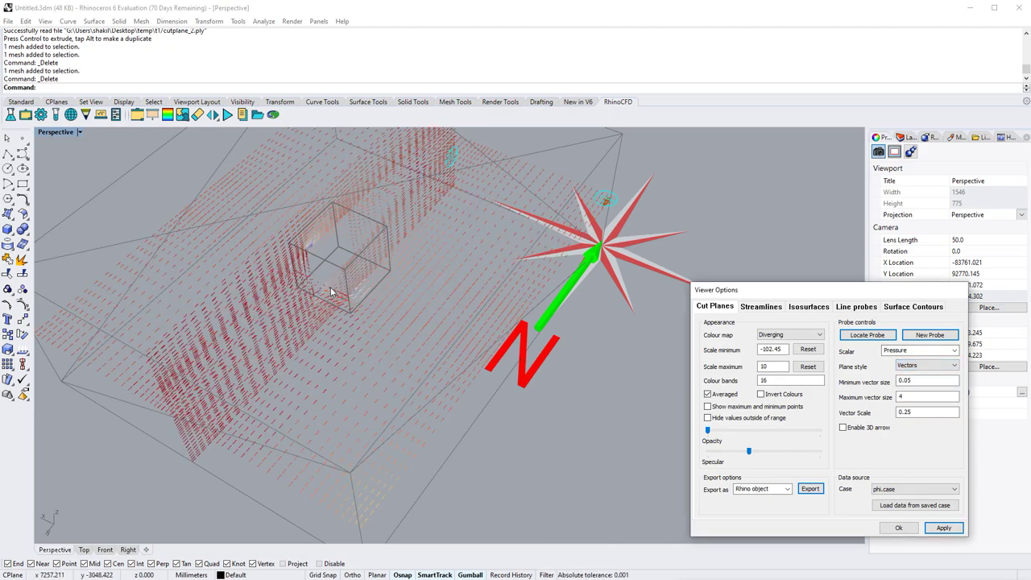
pyautogui.scroll(6, 330, 292)
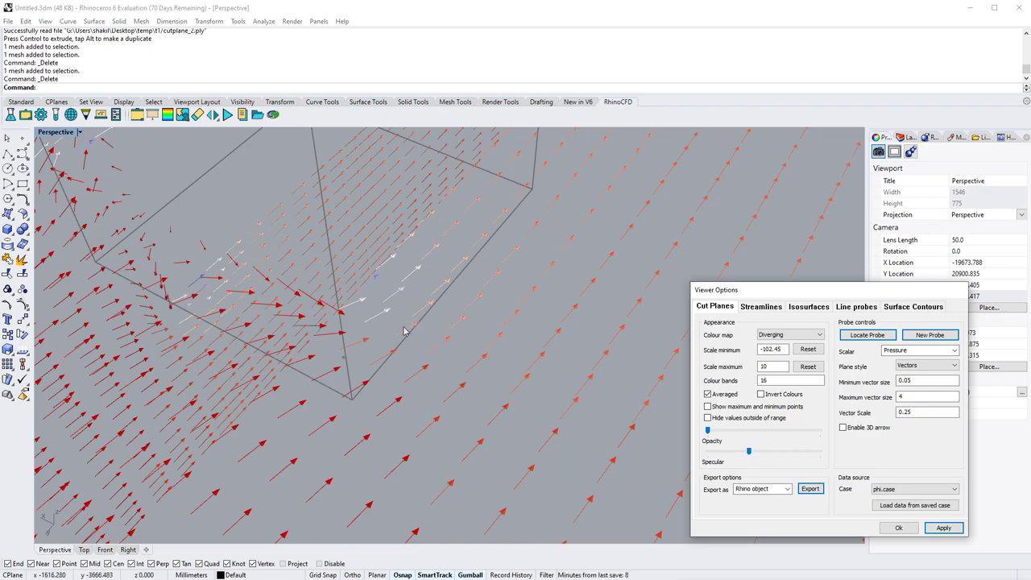
pyautogui.moveTo(385, 360); pyautogui.dragTo(397, 356, button='right')
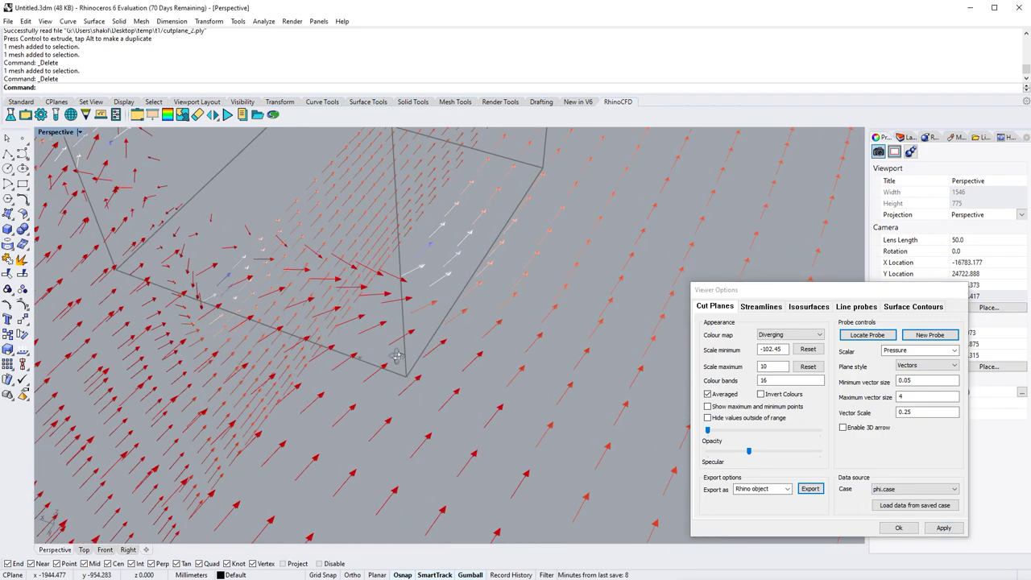
pyautogui.moveTo(397, 355)
pyautogui.mouseDown(button='right')
pyautogui.moveTo(367, 357)
pyautogui.moveTo(386, 357)
pyautogui.mouseUp(button='right')
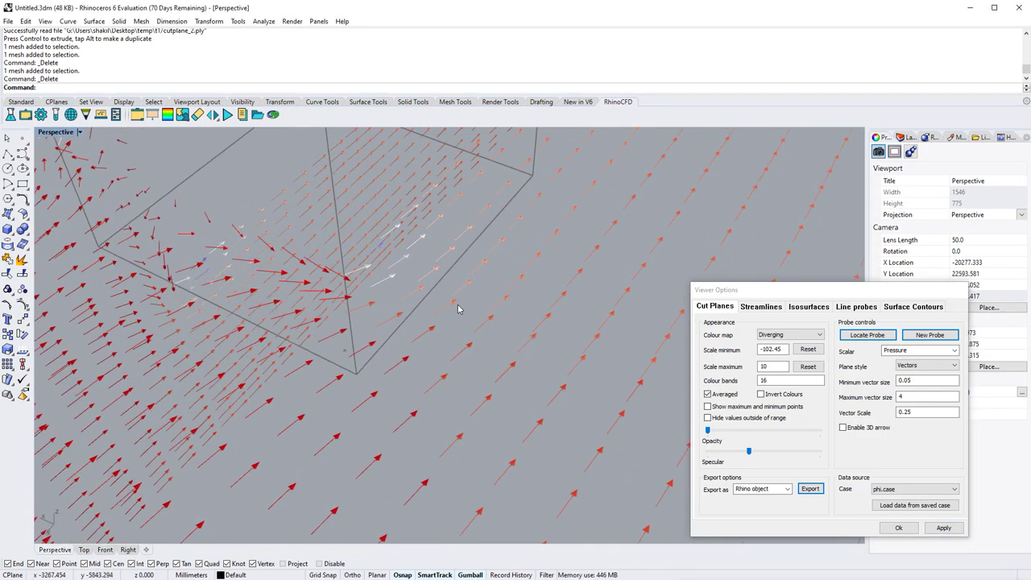
pyautogui.moveTo(457, 308)
pyautogui.mouseDown(button='right')
pyautogui.moveTo(442, 321)
pyautogui.moveTo(455, 314)
pyautogui.mouseUp(button='right')
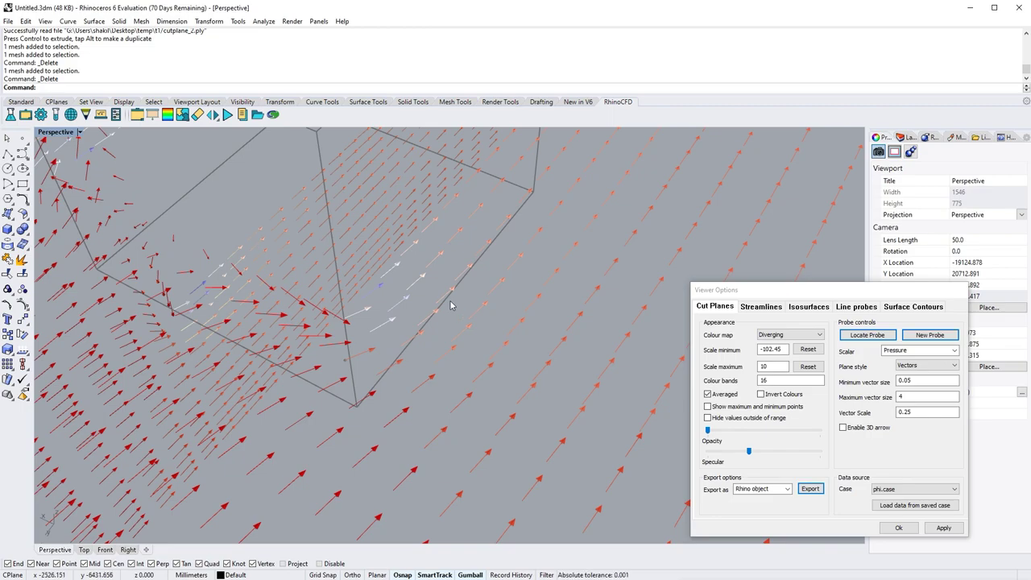
pyautogui.click(844, 432)
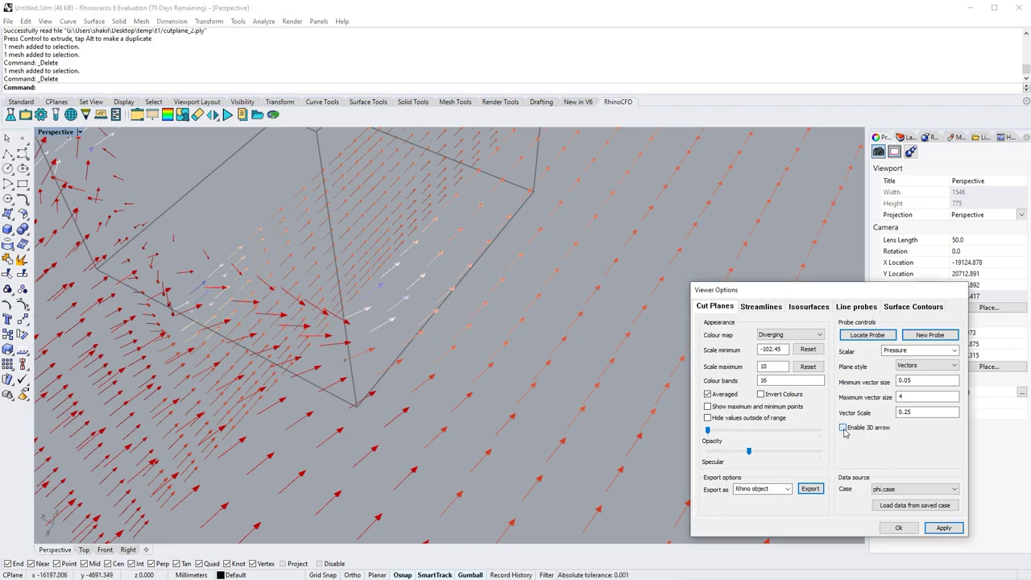